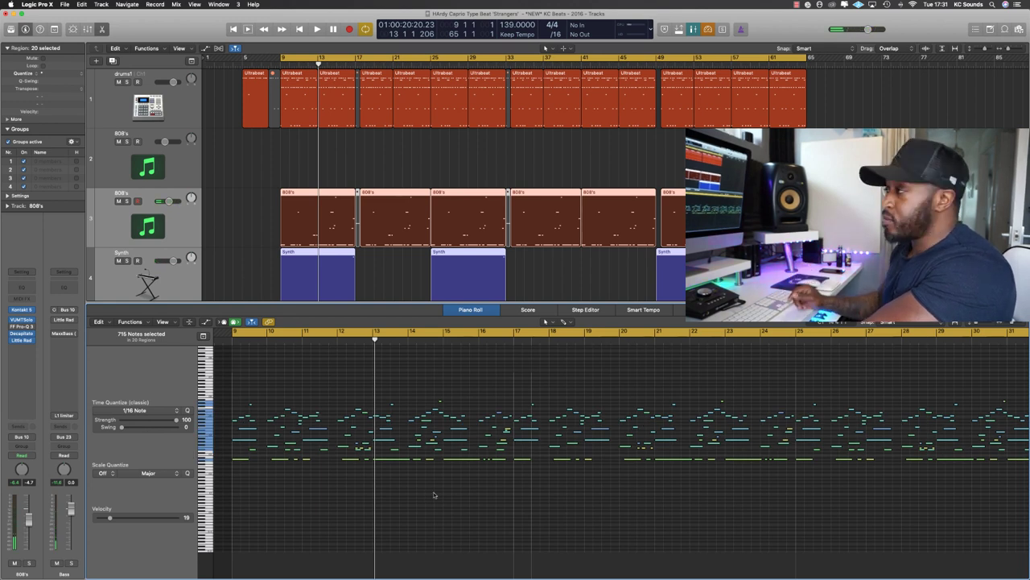
Play the beat from bar 9 several times to audition the lowered notes
key("space")
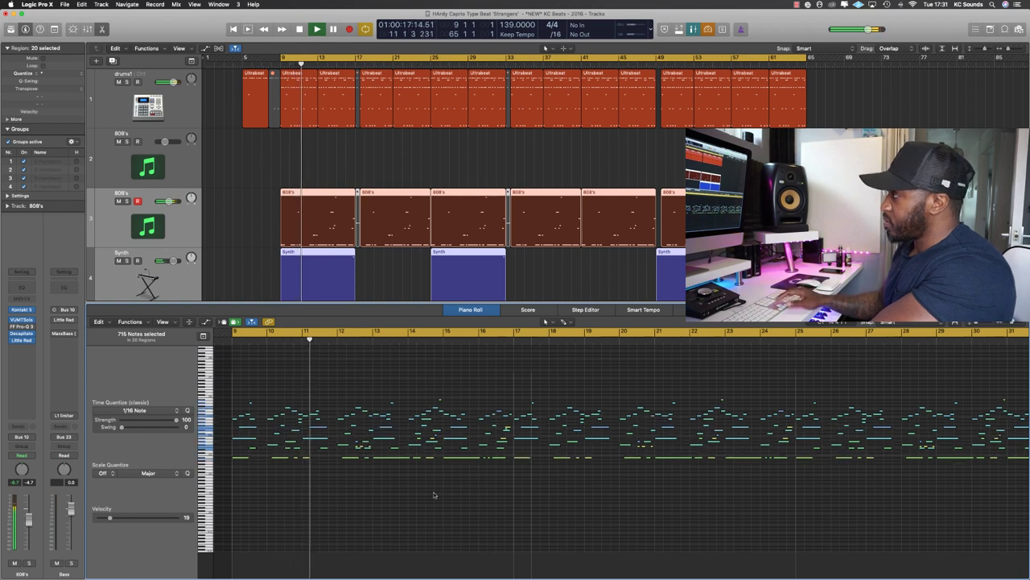
key("space")
key("space")
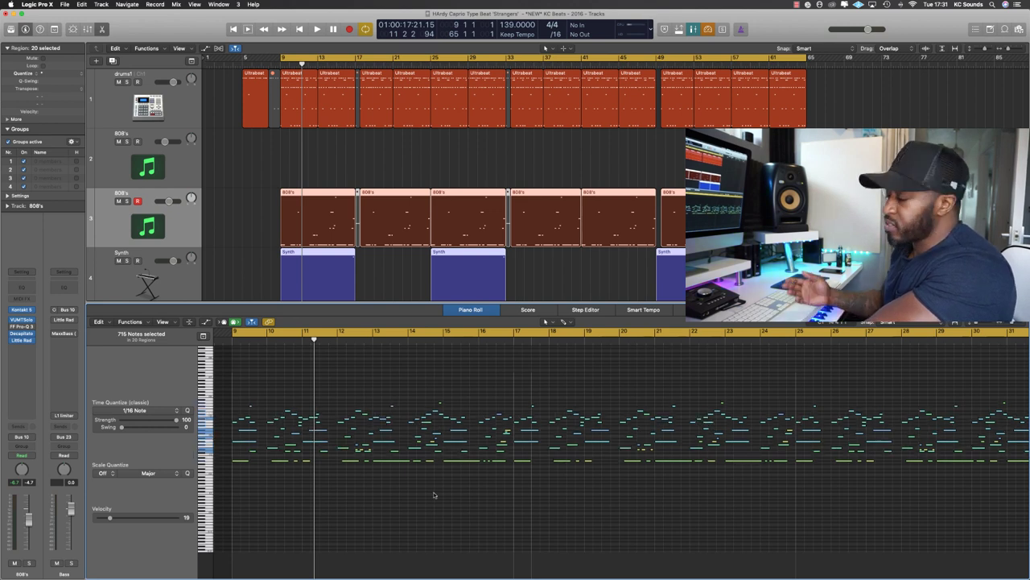
key("space")
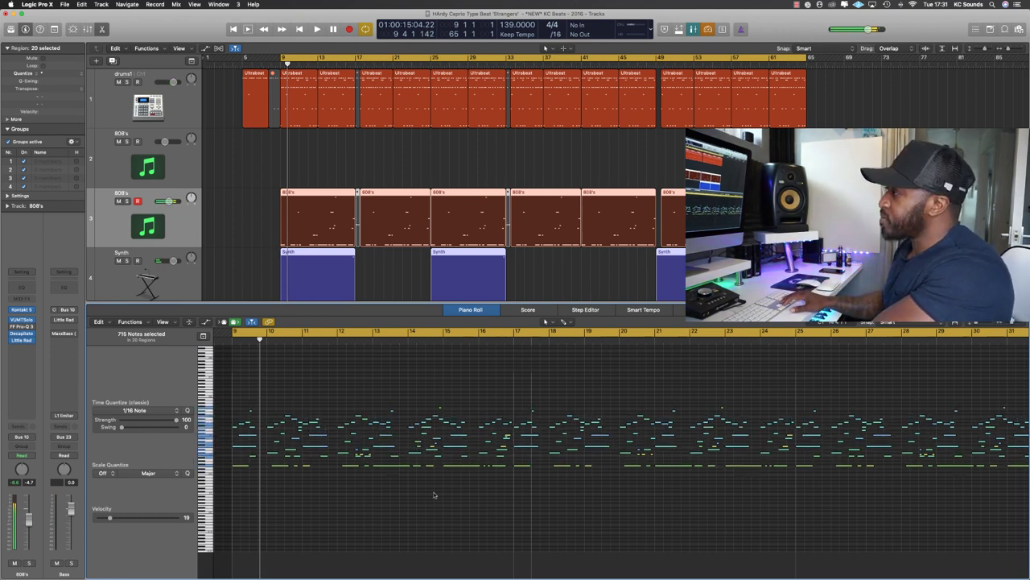
key("space")
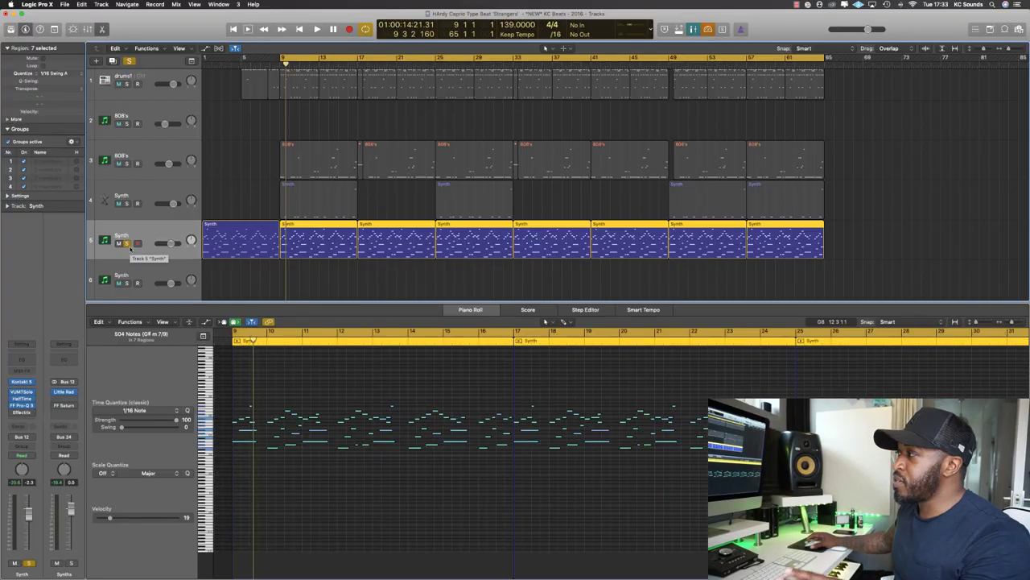
Enlarge the track lanes, open the copied Synth regions in the editor, and play them
key("super+Down")
left_click(365, 375)
key("space")
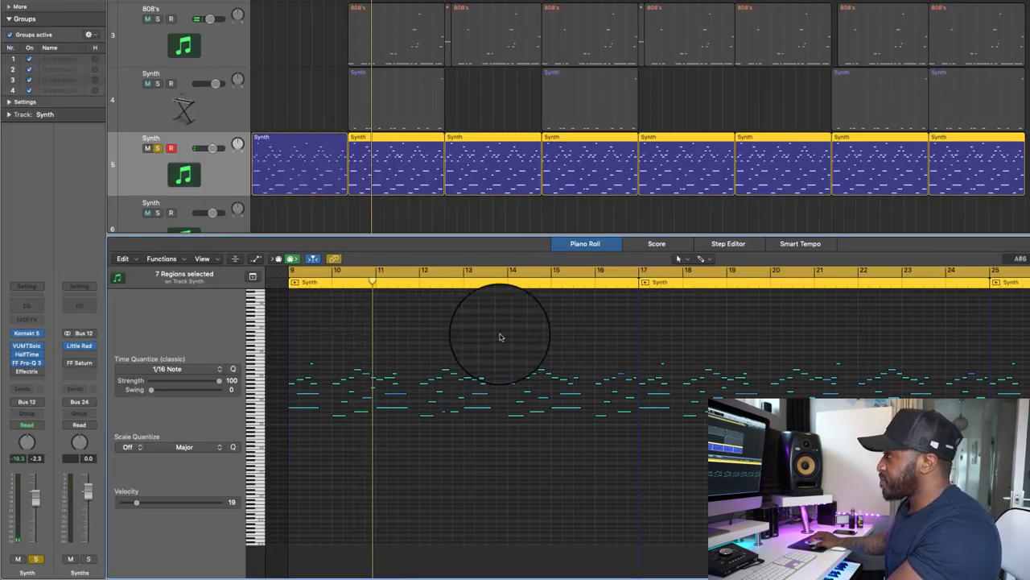
Transpose all the layer's notes, trying an octave up, then settling one octave lower, and reselect them
key("super+a")
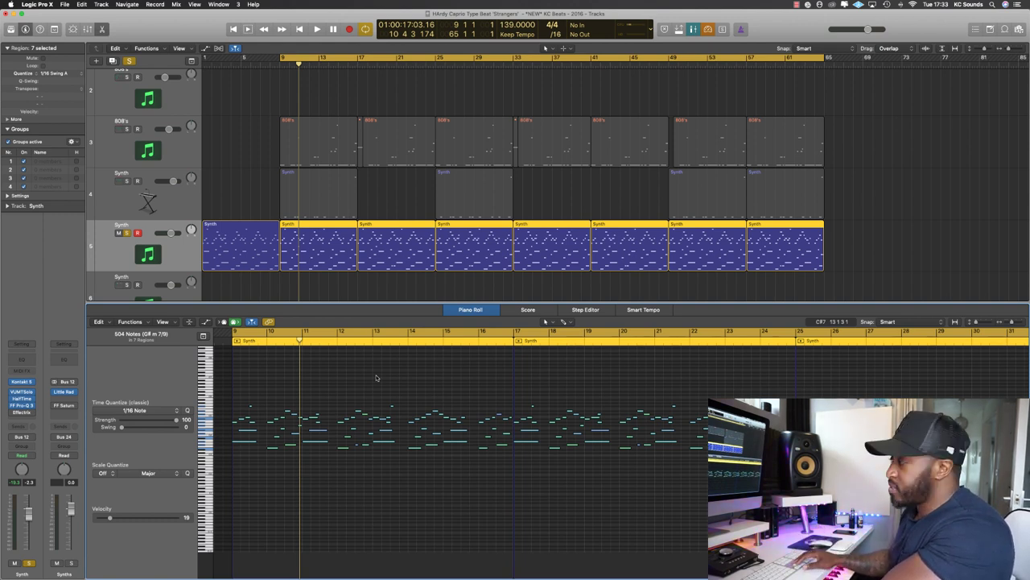
key("alt+shift+Up")
key("space")
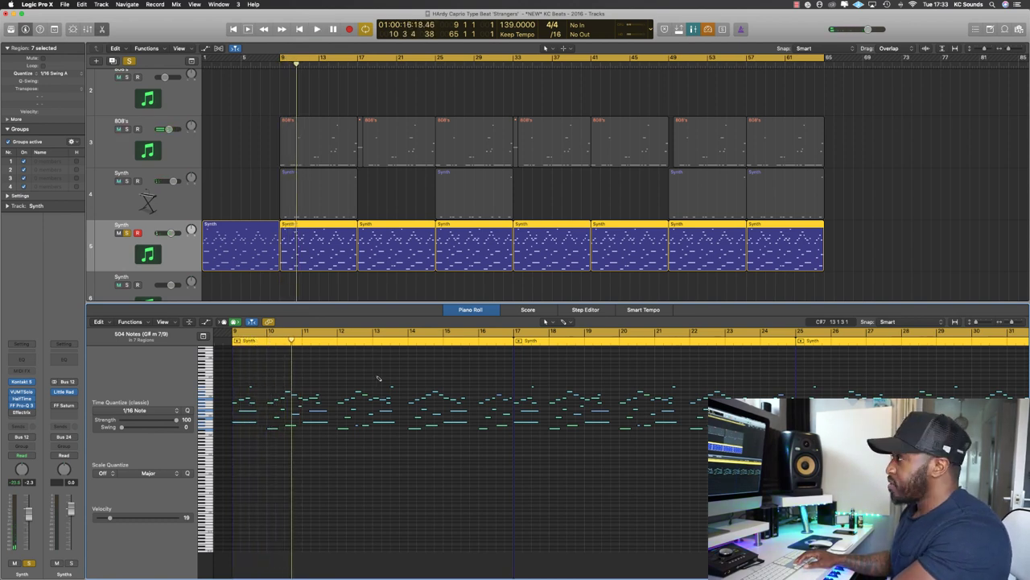
key("alt+shift+Down")
key("space")
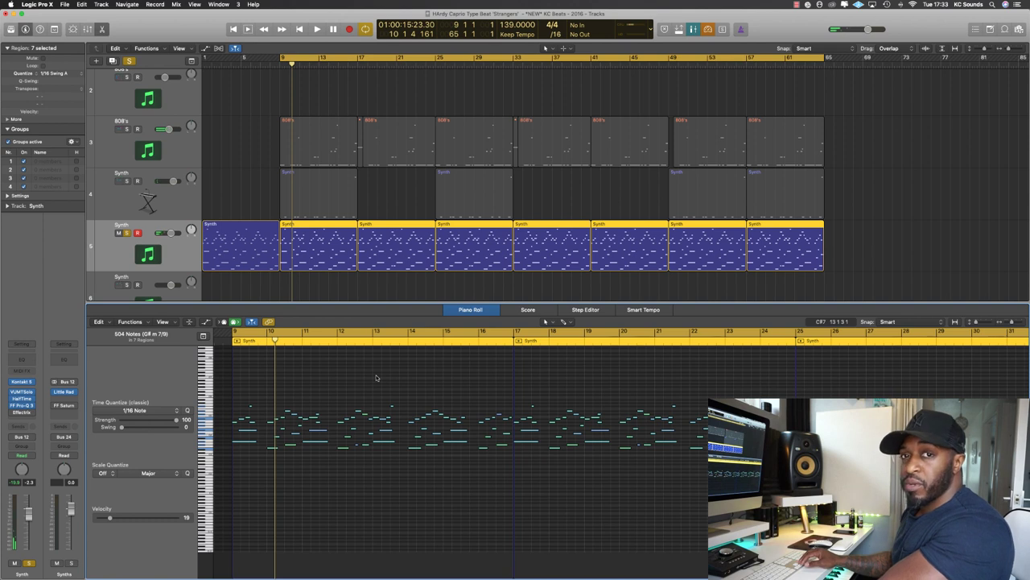
key("alt+shift+Down")
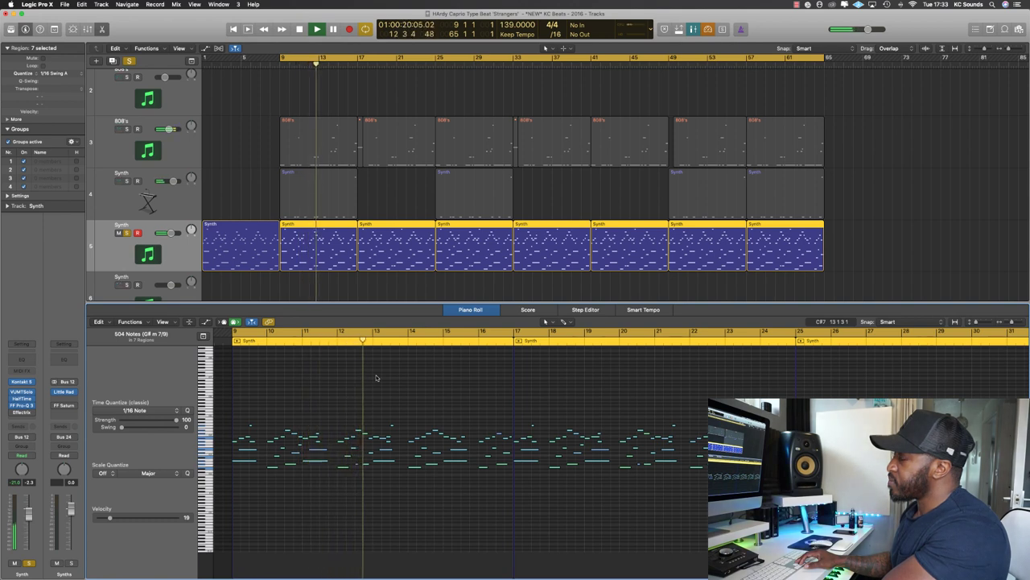
key("space")
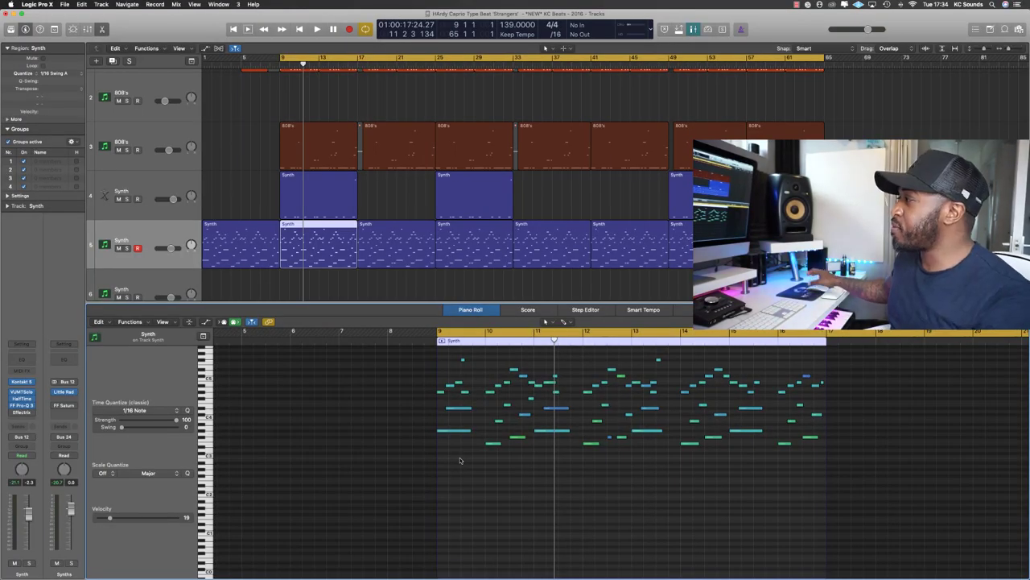
left_click_drag(825, 450, 440, 375)
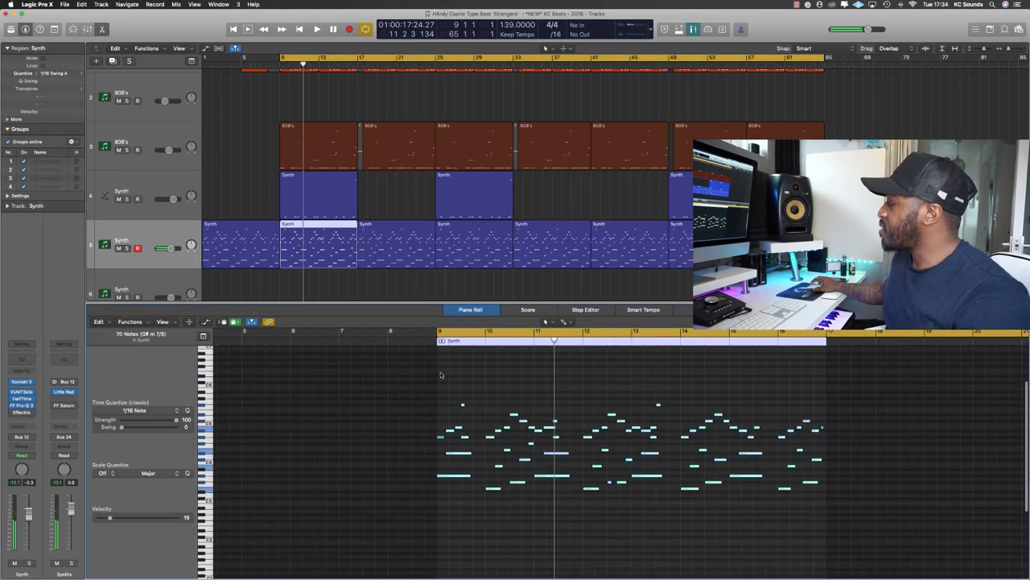
Show a Note Velocity lane beneath the notes in the Piano Roll
key("a")
left_click(147, 528)
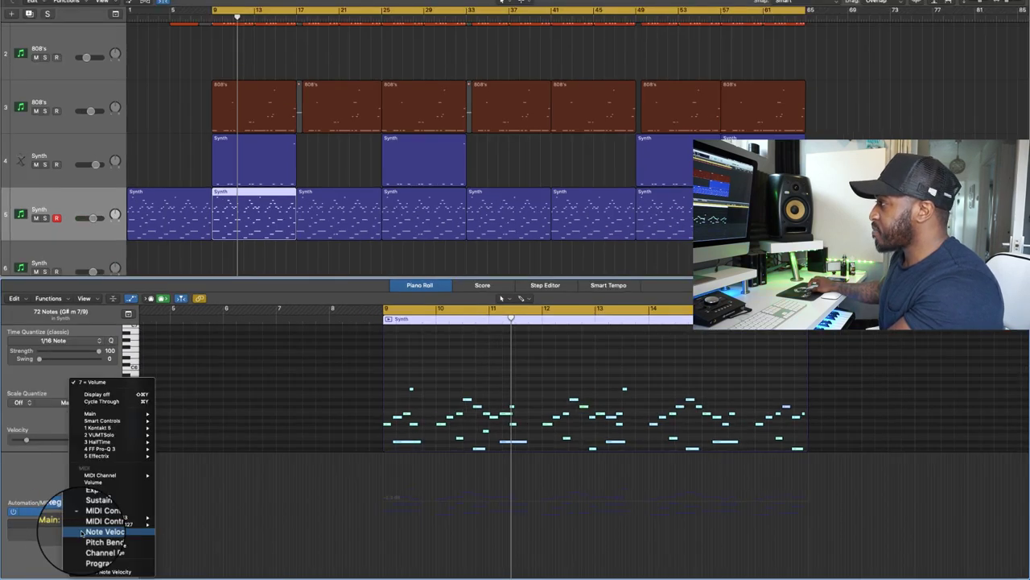
left_click(95, 567)
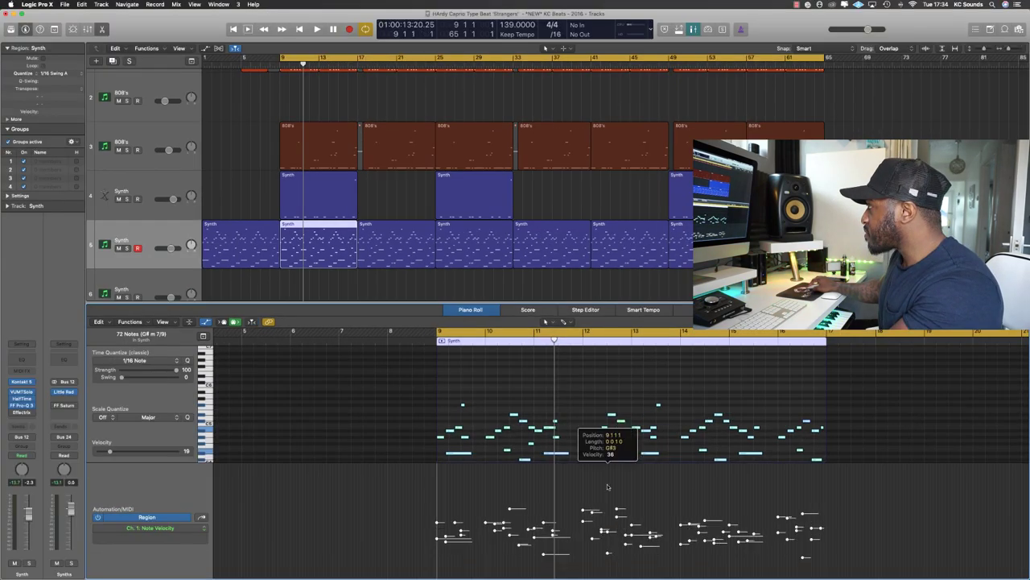
Solo the Synth track (track 5) while playing from bar 9, then deselect the notes
key("space")
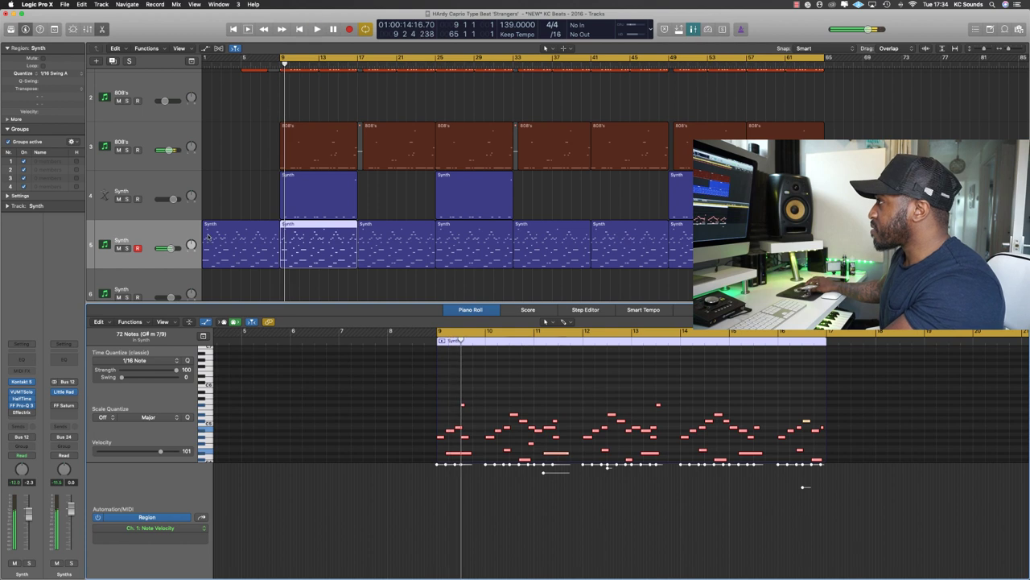
left_click(127, 248)
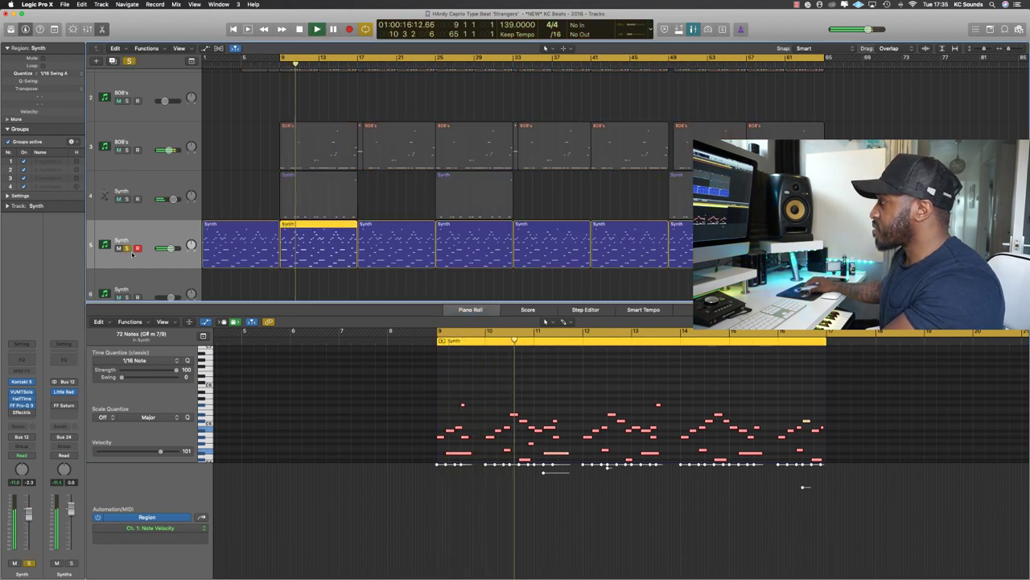
key("space")
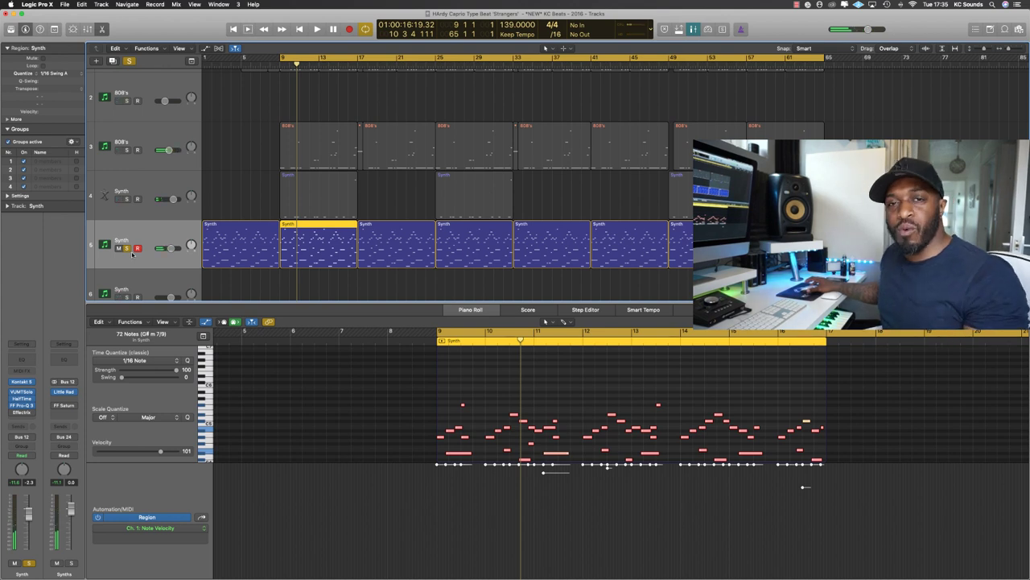
left_click(479, 404)
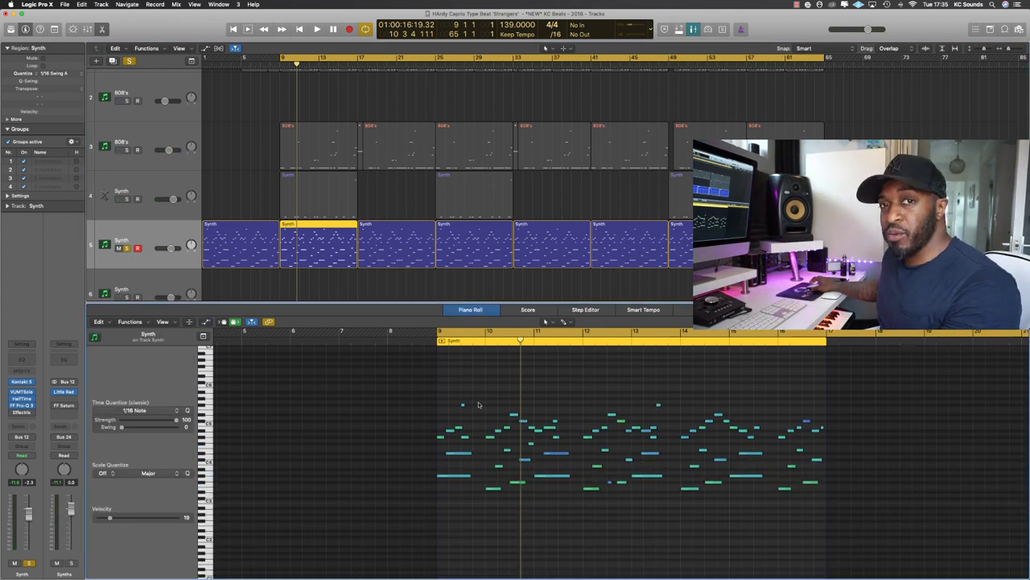
Zoom in and lower one note's velocity from 51 to 24, then select the longer note
key("super+Right")
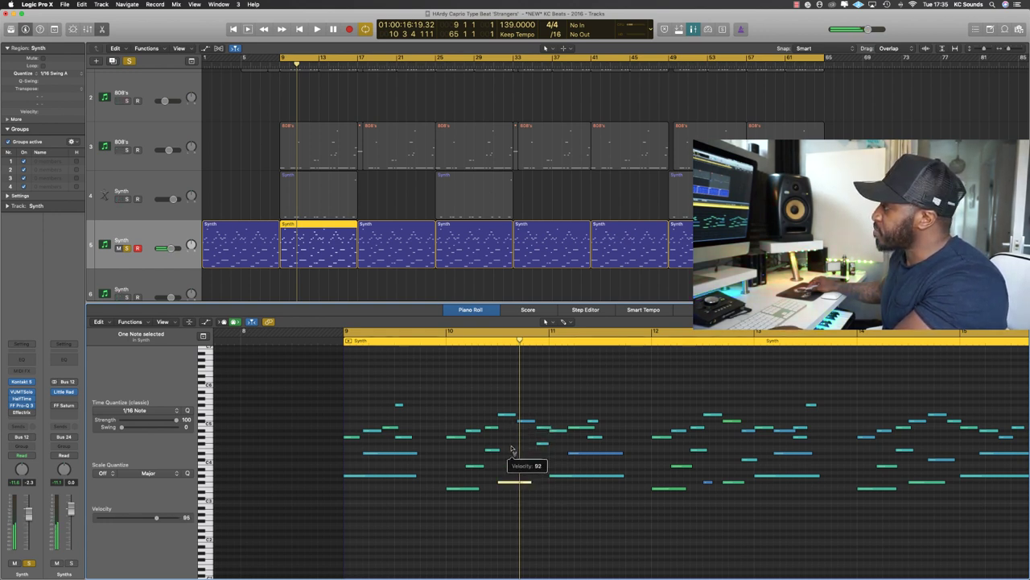
left_click_drag(512, 391, 511, 469)
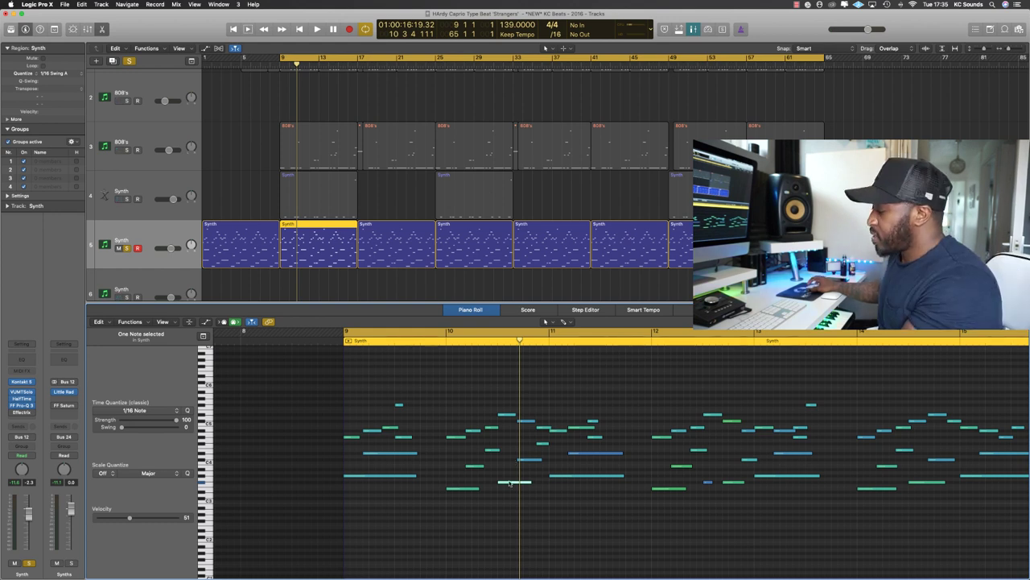
left_click_drag(509, 480, 507, 506)
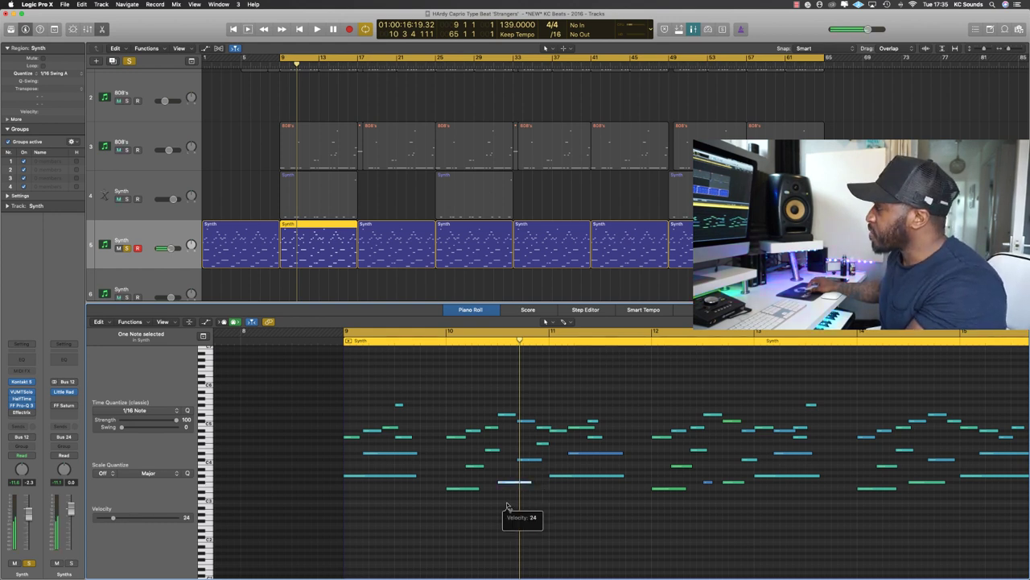
left_click(567, 477)
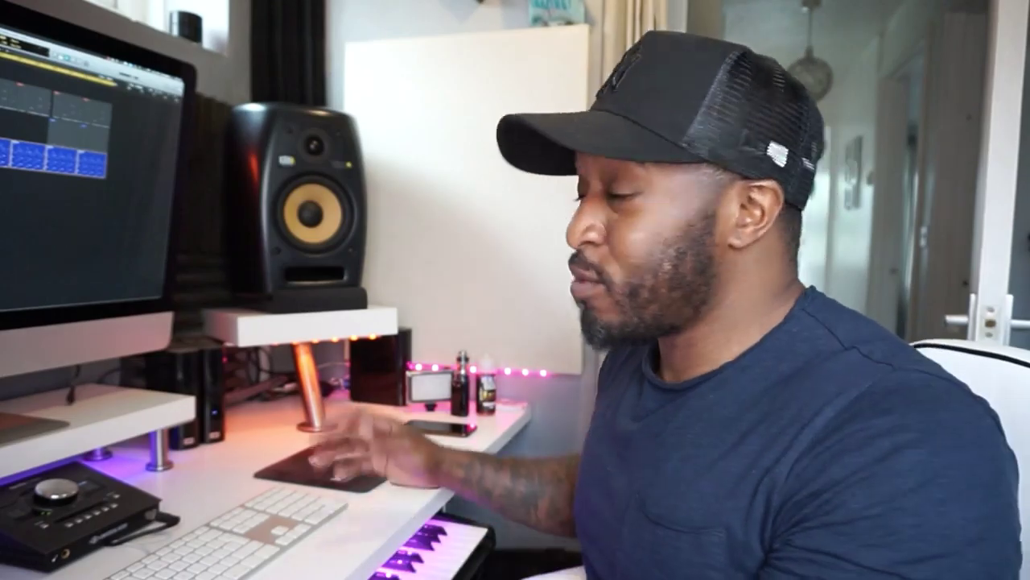
Copy the Synth region onto track 6, unsolo the Synth track, and delete two extra test copies
left_click_drag(314, 254, 312, 309)
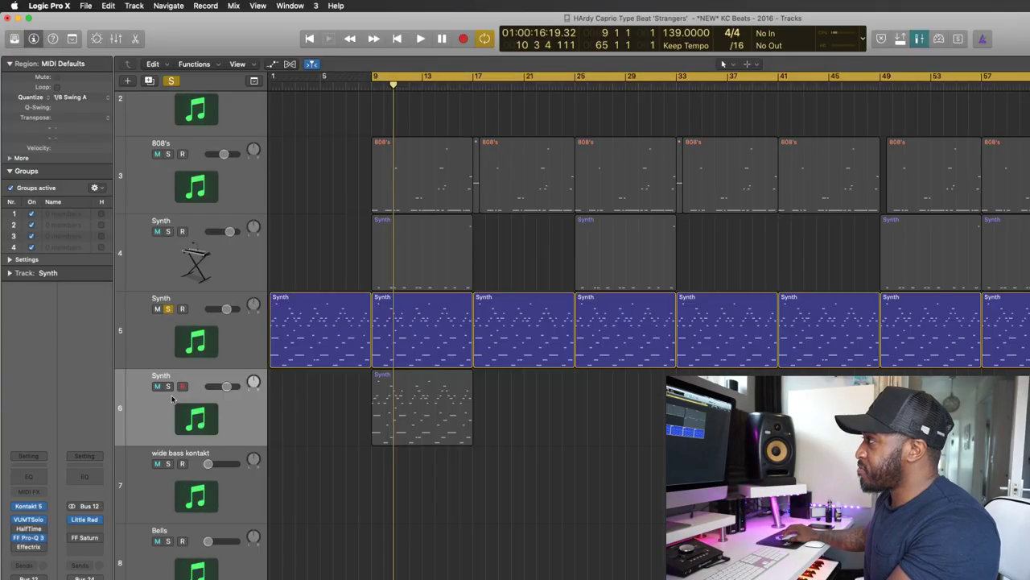
left_click(168, 386)
left_click(394, 439)
left_click_drag(453, 413, 552, 414)
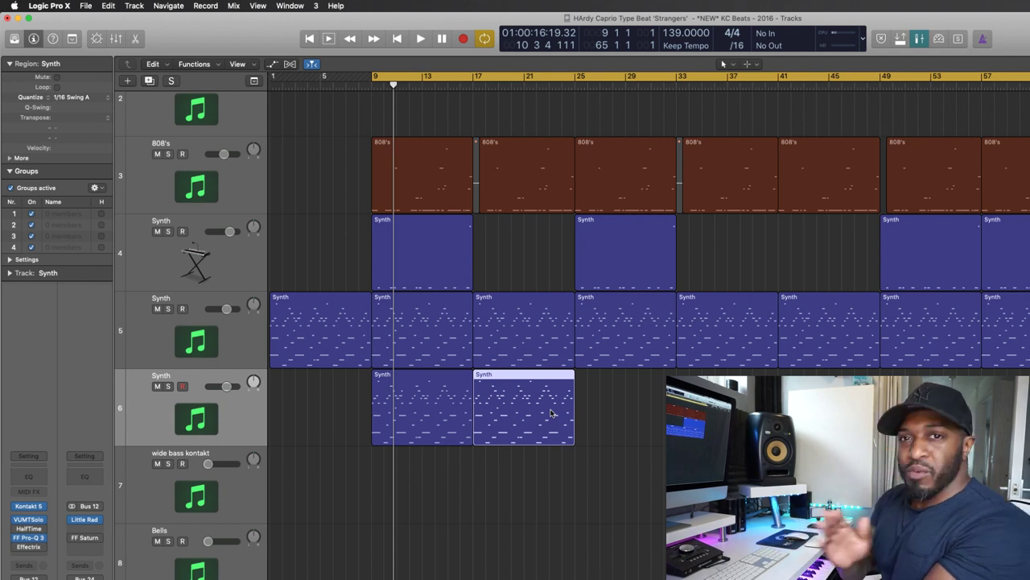
left_click_drag(432, 438, 635, 427)
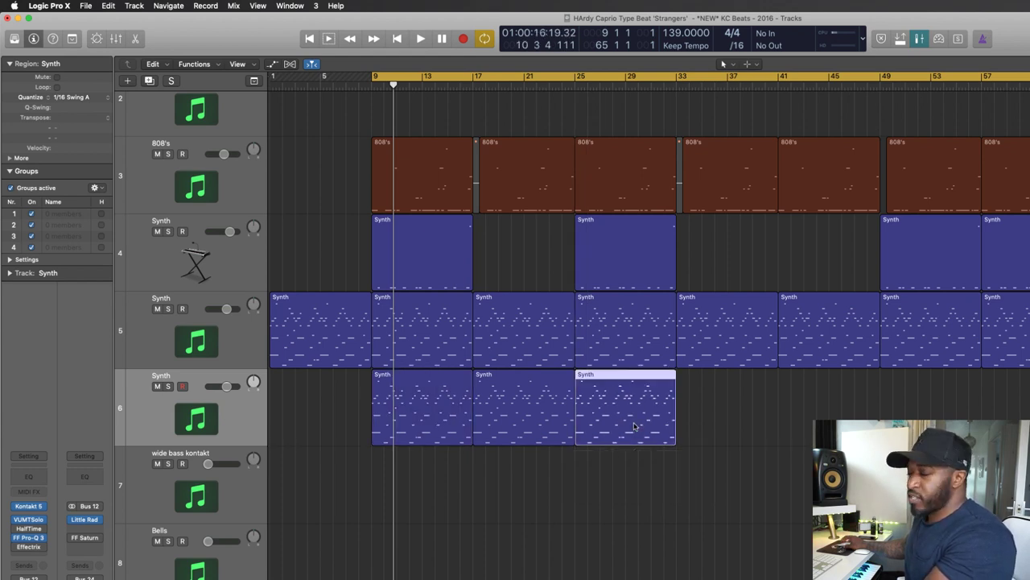
left_click(544, 440, "shift")
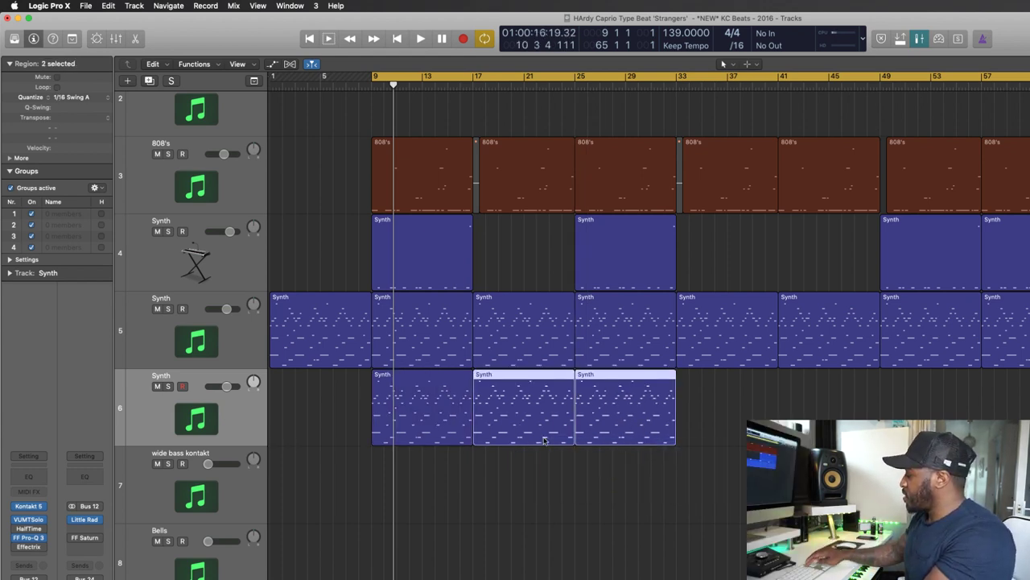
key("Delete")
Repeat the bar-9 region along track 6, then delete the repeats from bar 17 onward
left_click(376, 418)
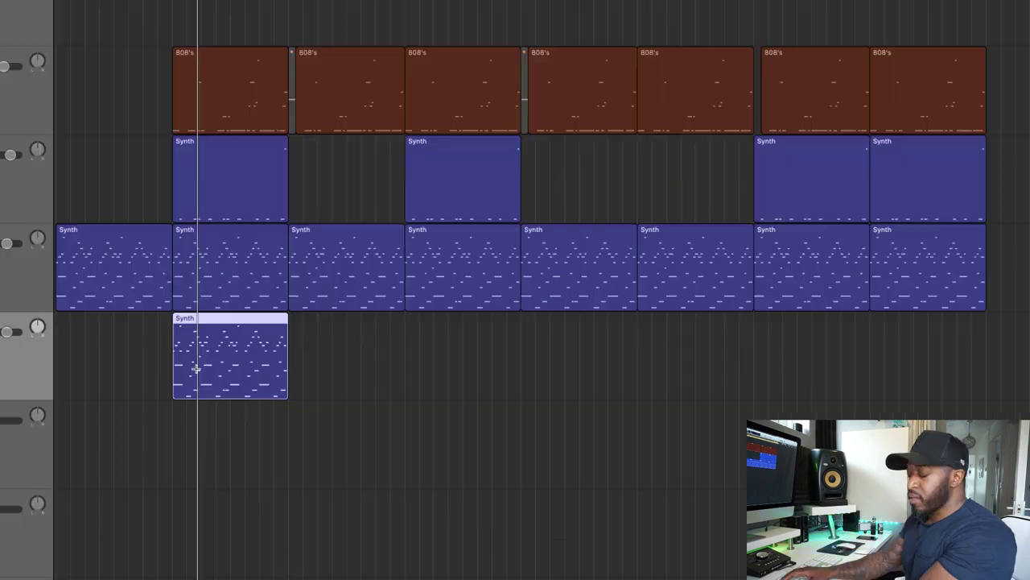
key("super+r")
key("super+r")
key("super+r")
key("super+r")
key("super+r")
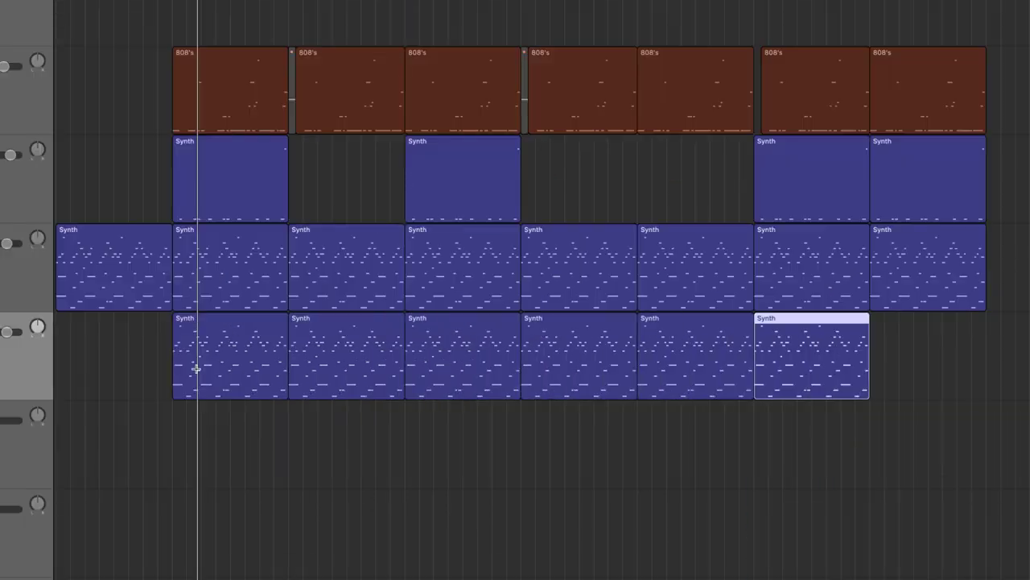
key("super+r")
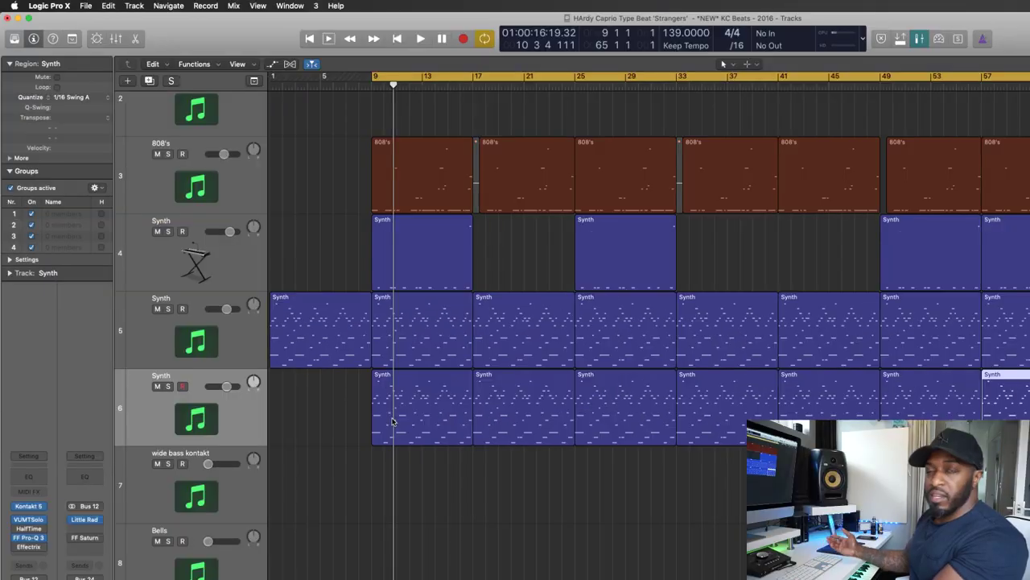
left_click_drag(1007, 463, 544, 414)
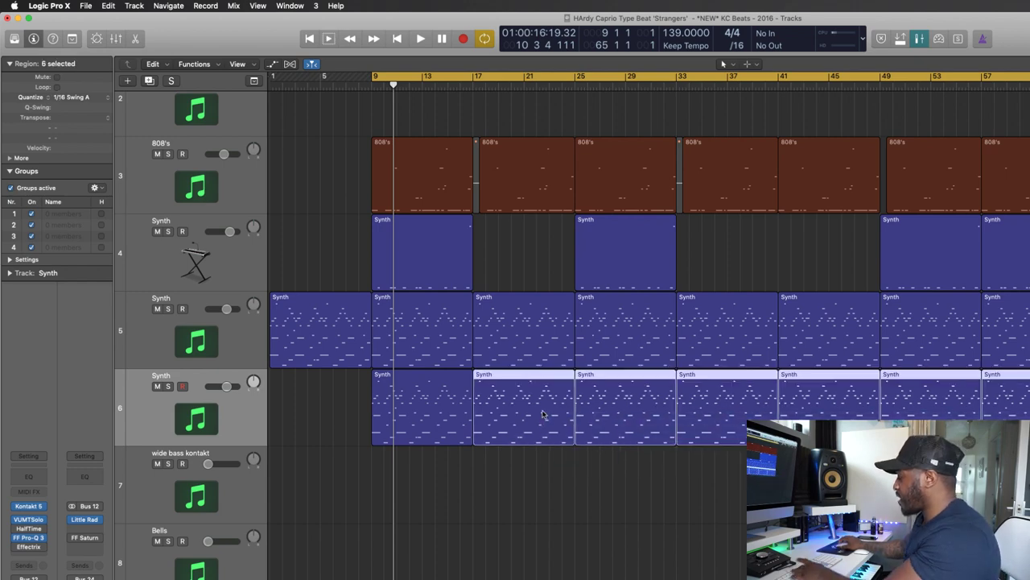
key("Delete")
Open the bar-9 region's notes and delete a group of them, leaving a short opening phrase
key("e")
left_click_drag(455, 393, 845, 528)
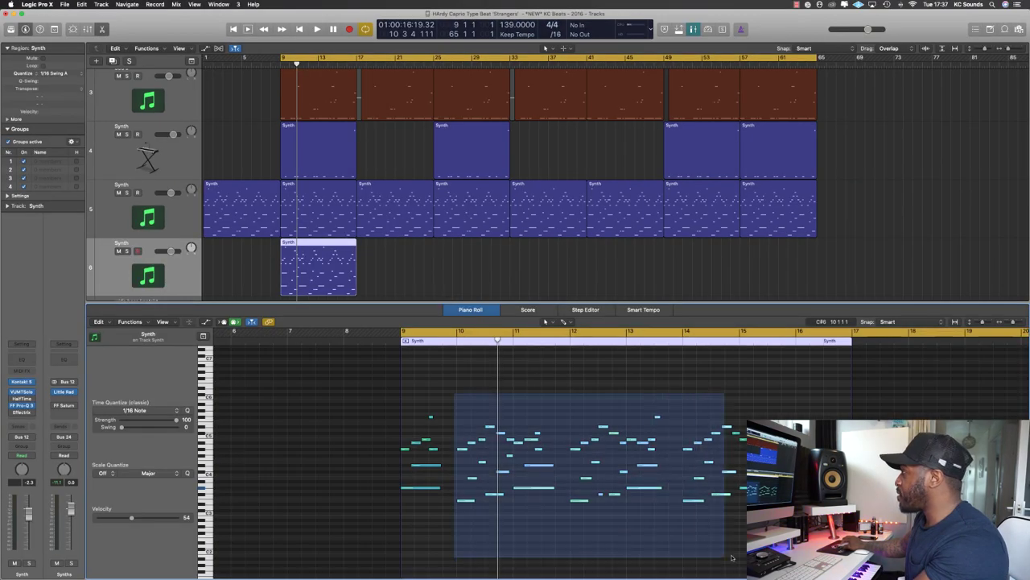
key("Delete")
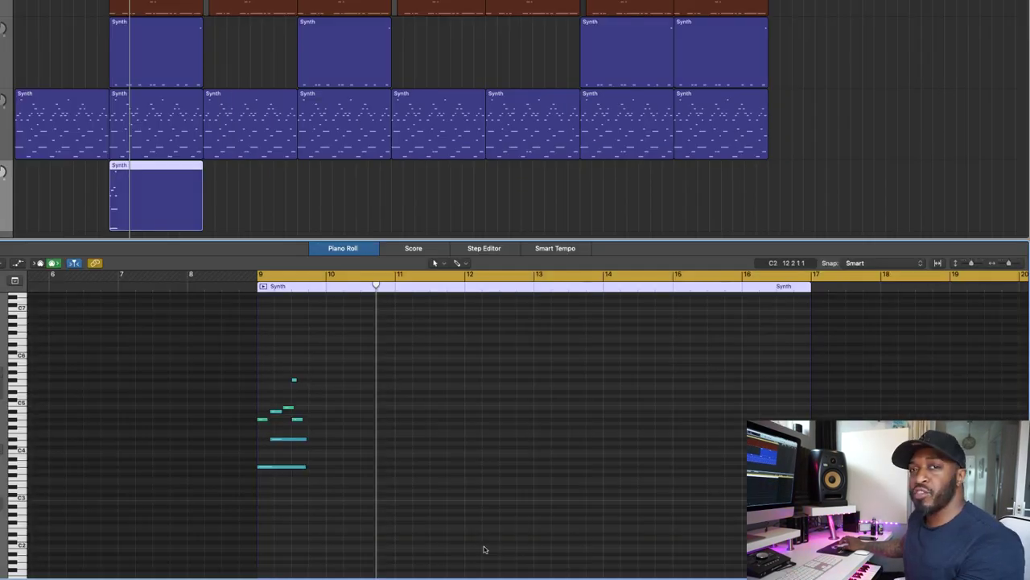
Marquee-select all the remaining notes in the track-6 Synth region
left_click_drag(345, 505, 261, 324)
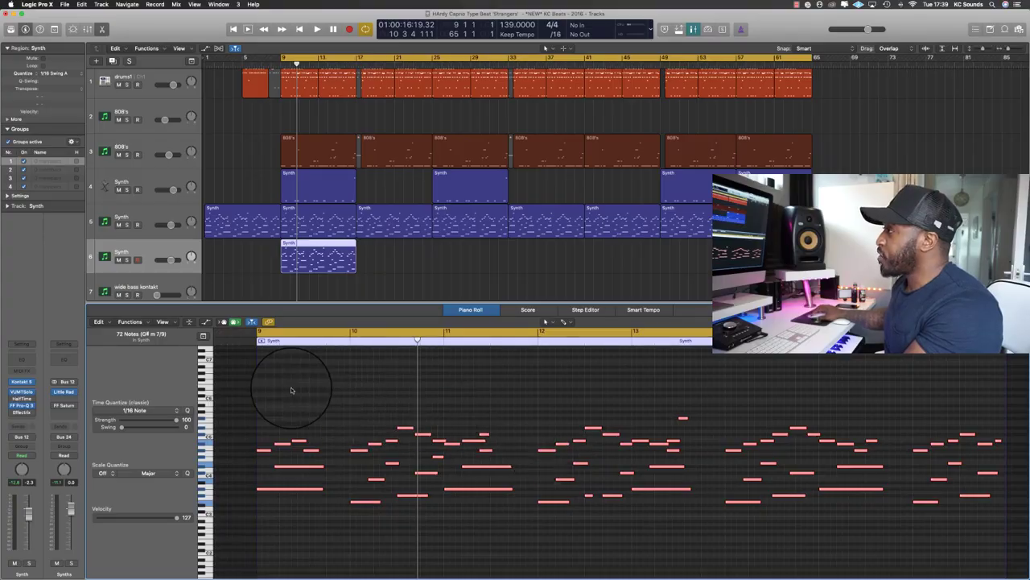
Randomize the 72 note velocities with MIDI Transform Humanize, then repeat the region three times
left_click(130, 321)
mouse_move(161, 396)
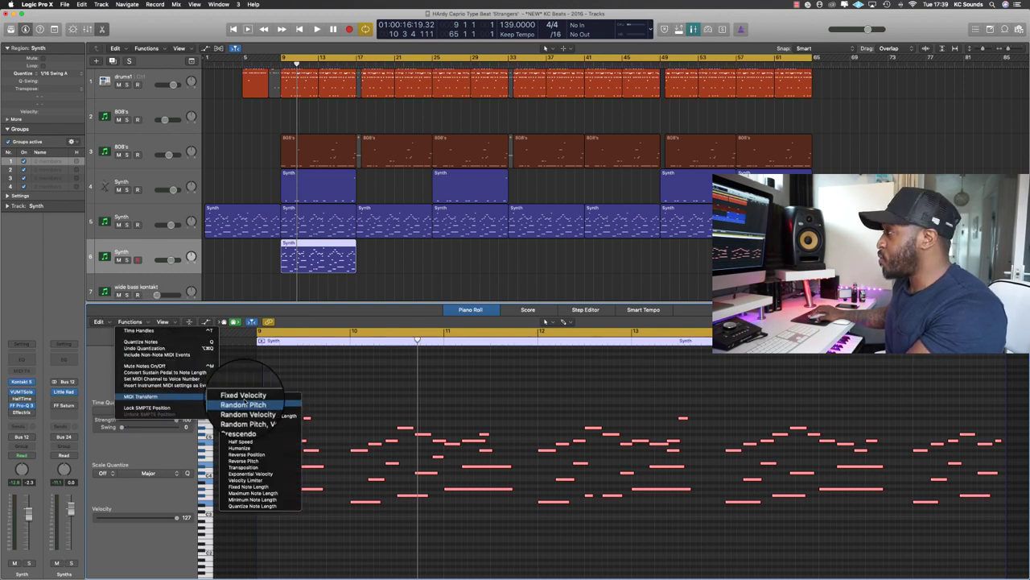
left_click(236, 447)
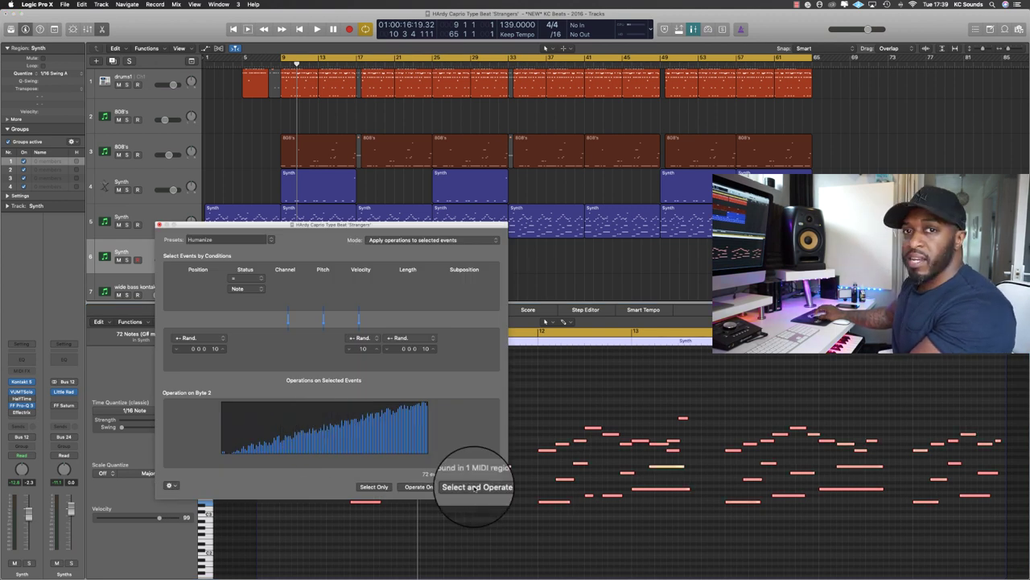
left_click(476, 487)
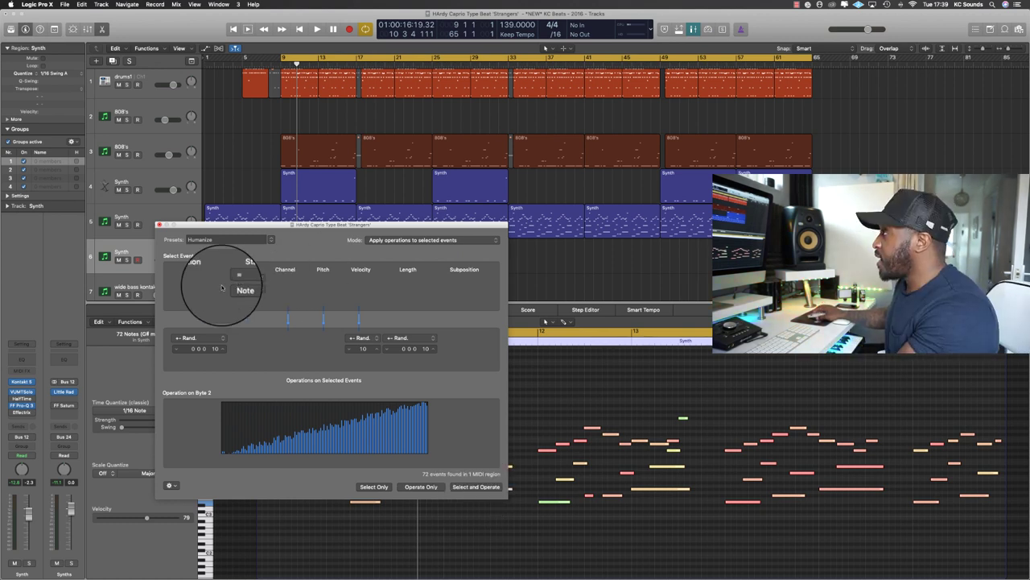
left_click(159, 225)
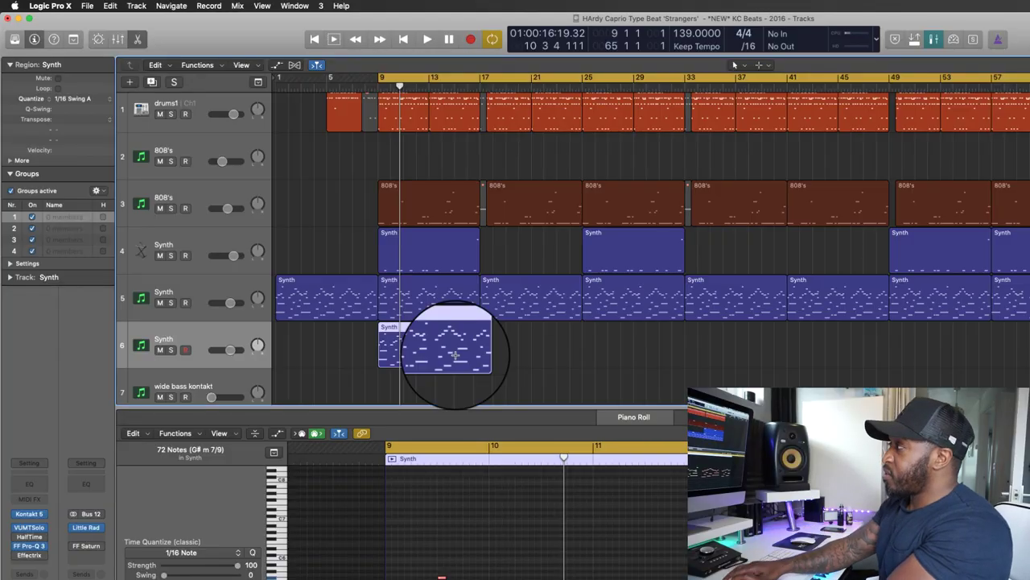
key("super+r")
key("super+r")
key("super+r")
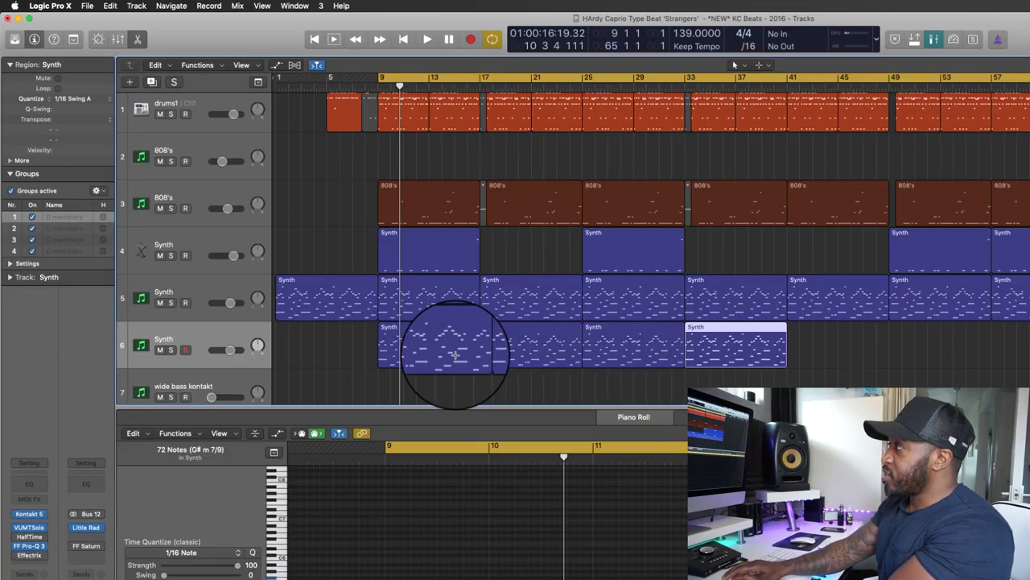